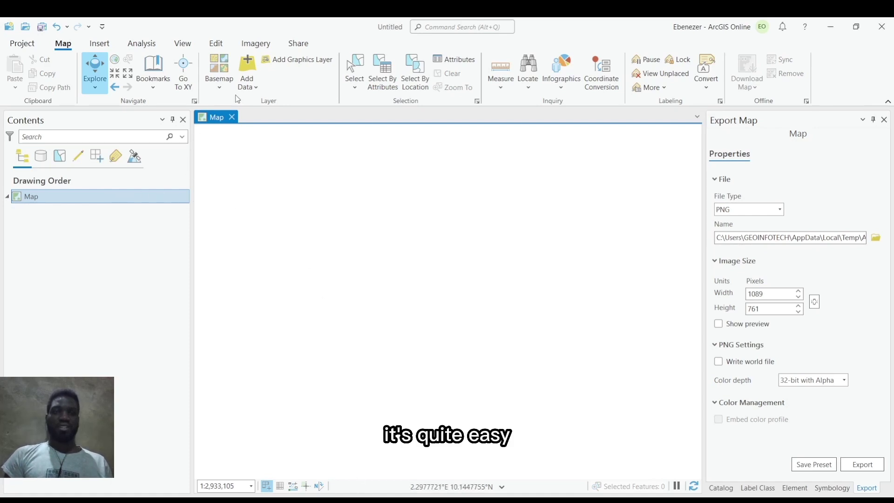
- Start adding Contour.lyr through Add Data, then cancel the dialog
{"action": "left_click", "coordinate": [247, 76]}
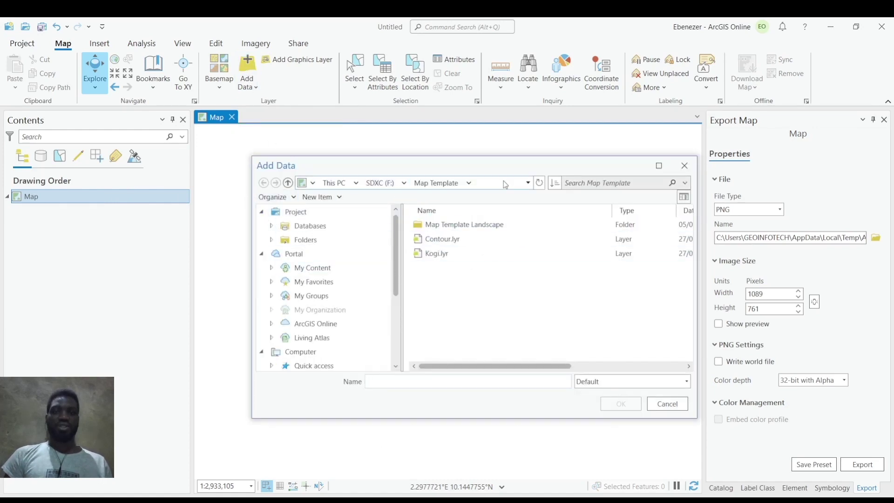
{"action": "left_click_drag", "start_coordinate": [501, 162], "coordinate": [480, 162]}
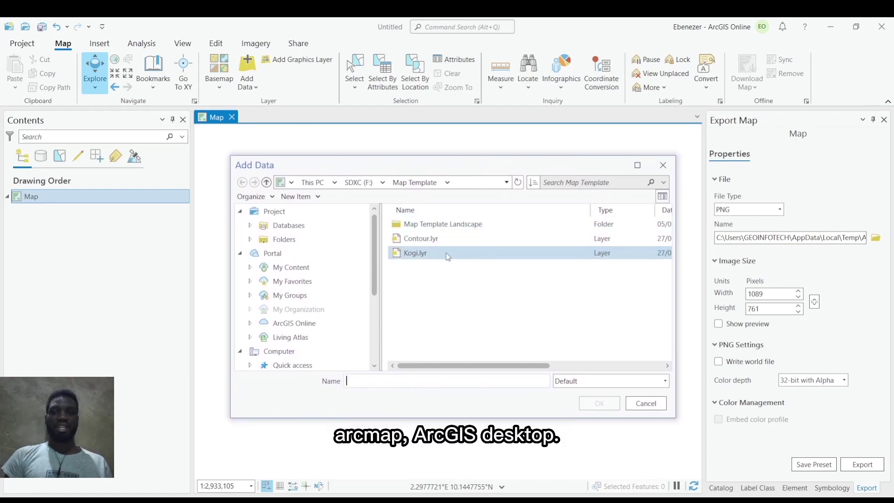
{"action": "left_click", "coordinate": [460, 239]}
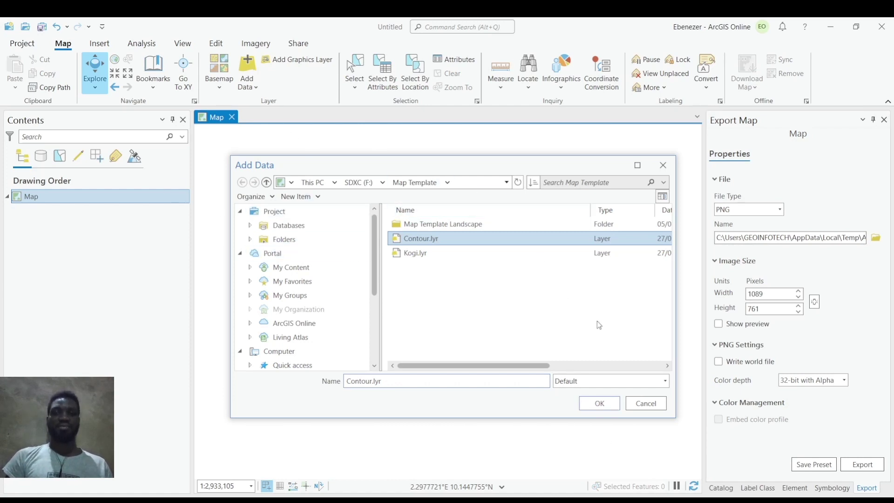
{"action": "left_click", "coordinate": [646, 404]}
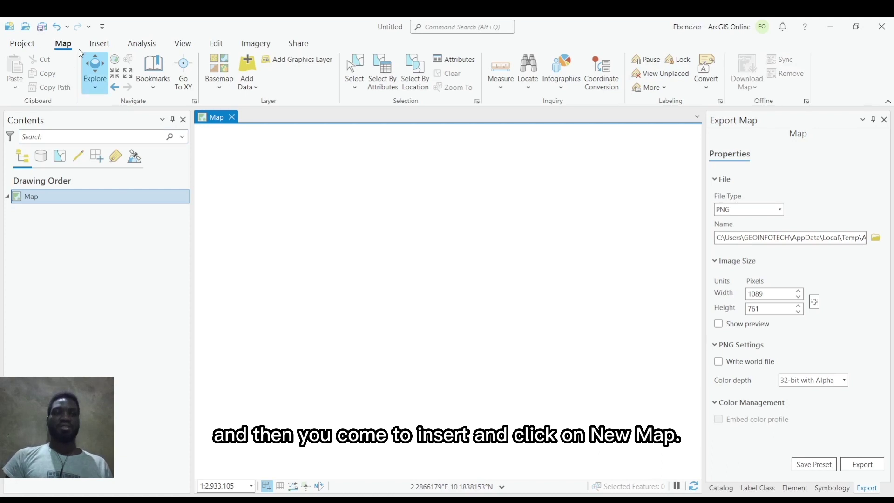
- Add Contour.lyr from the Map Template folder to the map
{"action": "left_click", "coordinate": [103, 47]}
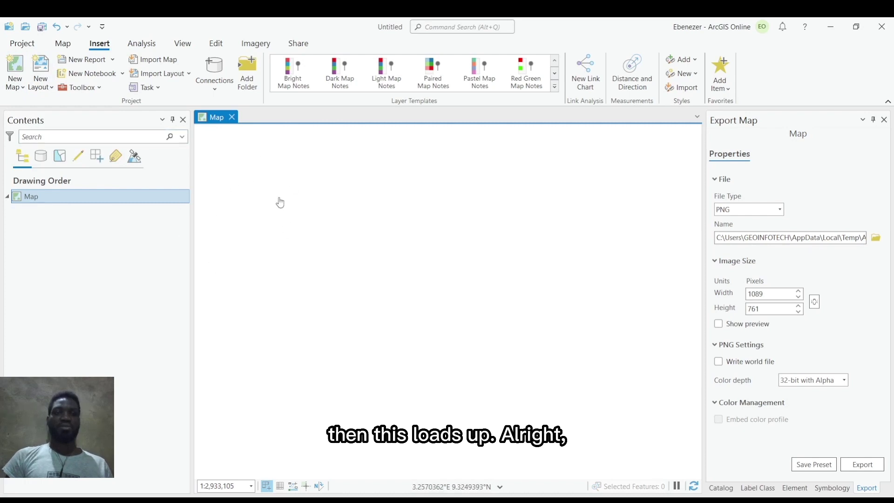
{"action": "left_click", "coordinate": [66, 45]}
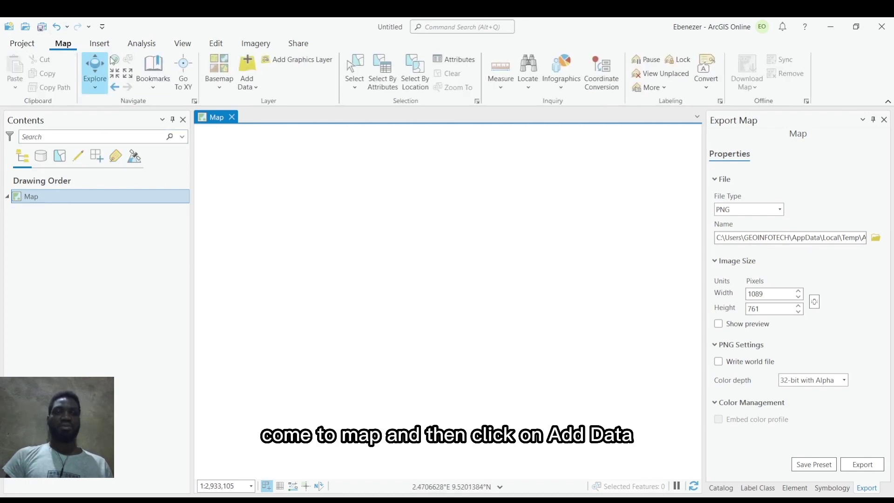
{"action": "left_click", "coordinate": [249, 67]}
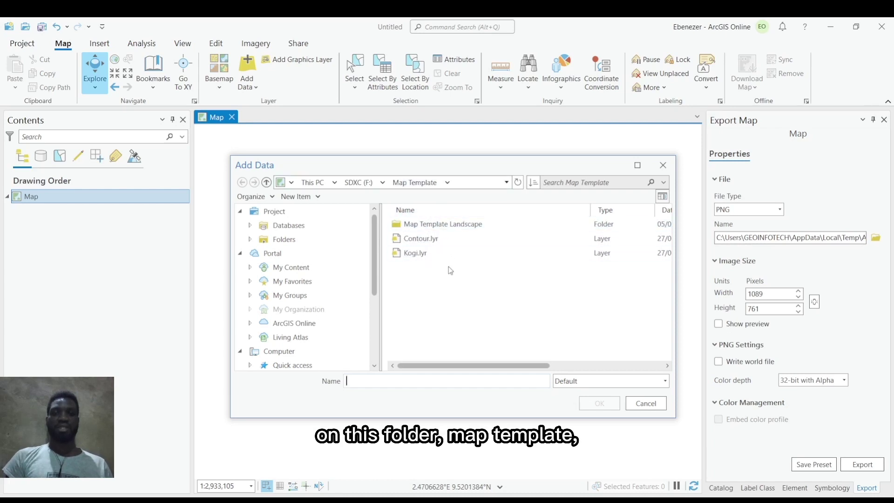
{"action": "left_click", "coordinate": [440, 237]}
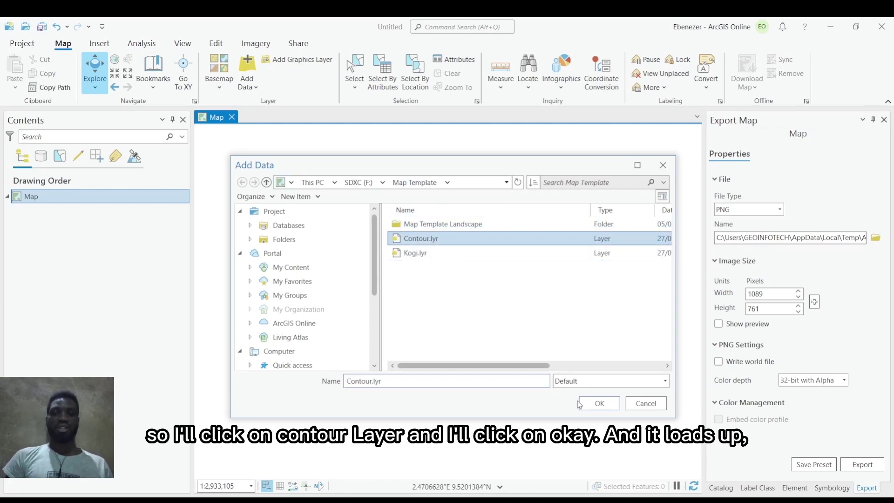
{"action": "left_click", "coordinate": [597, 404]}
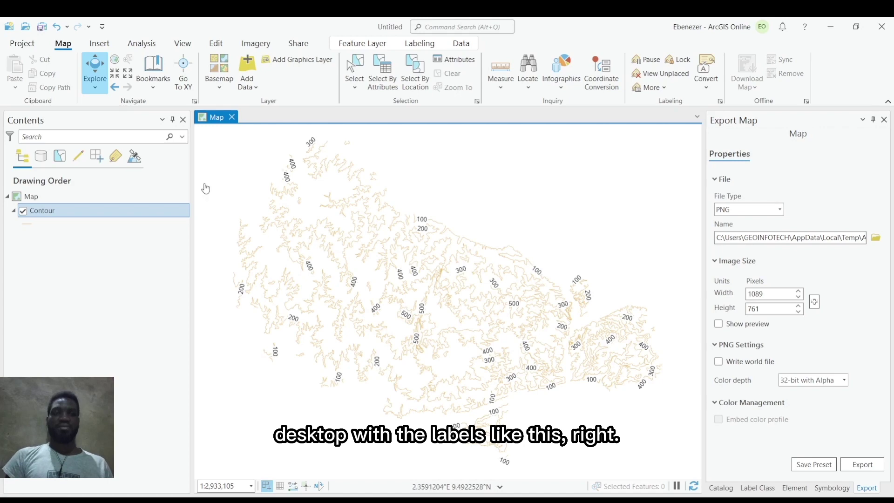
- Add Kogi.lyr from the Map Template folder to the map
{"action": "left_click", "coordinate": [250, 59]}
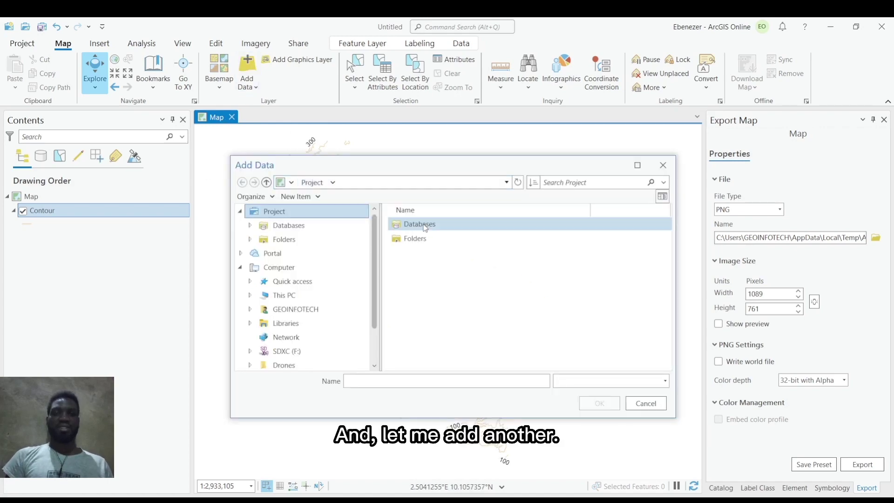
{"action": "left_click", "coordinate": [444, 261]}
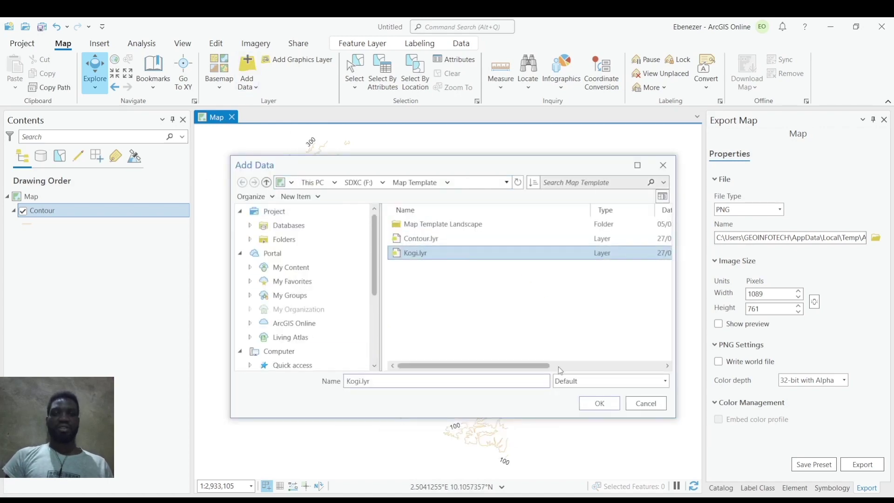
{"action": "left_click", "coordinate": [599, 404]}
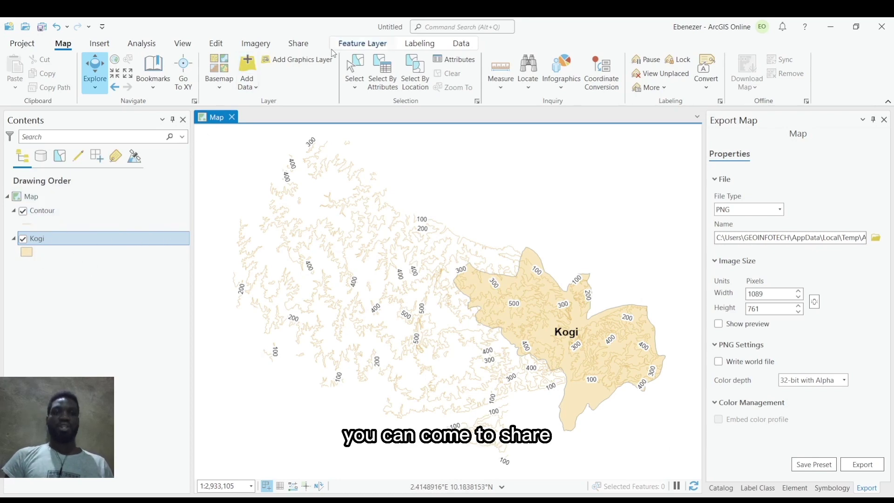
- Review the Kogi.lyrx name and LYRX file type in Save Layer File, then close it unsaved
{"action": "left_click", "coordinate": [297, 43]}
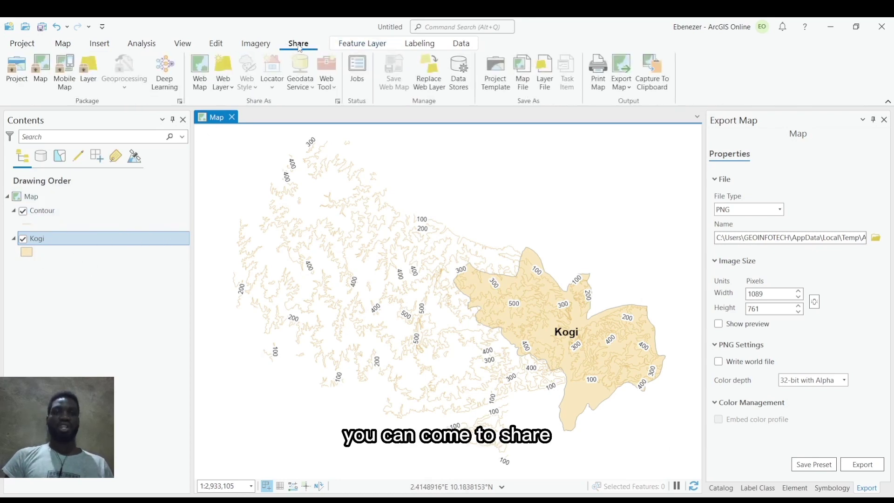
{"action": "left_click", "coordinate": [545, 72]}
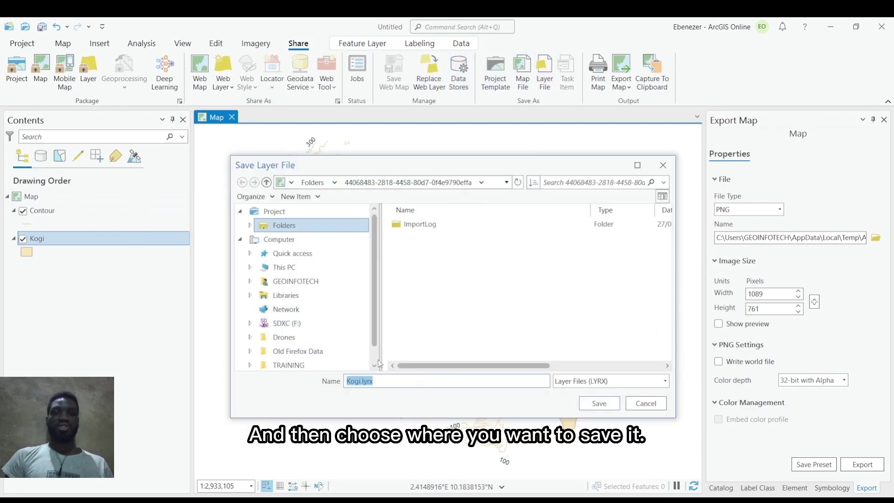
{"action": "left_click", "coordinate": [376, 382]}
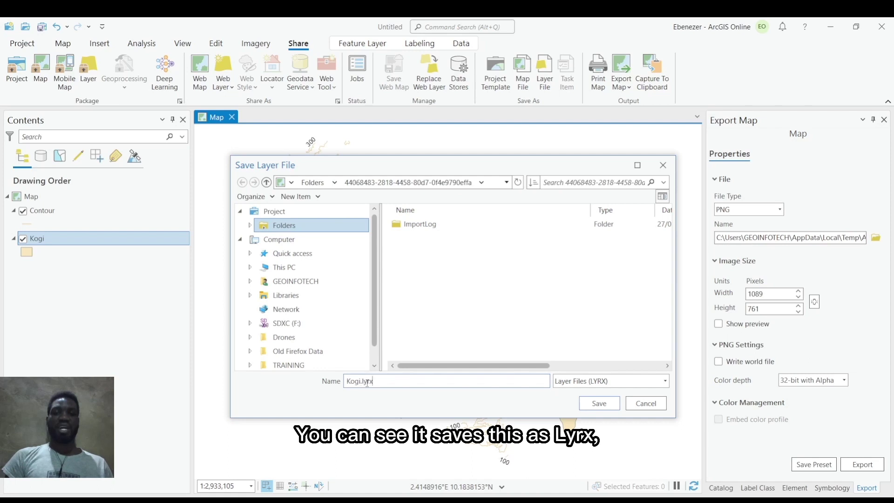
{"action": "left_click", "coordinate": [582, 384]}
{"action": "left_click", "coordinate": [582, 393]}
{"action": "double_click", "coordinate": [393, 382]}
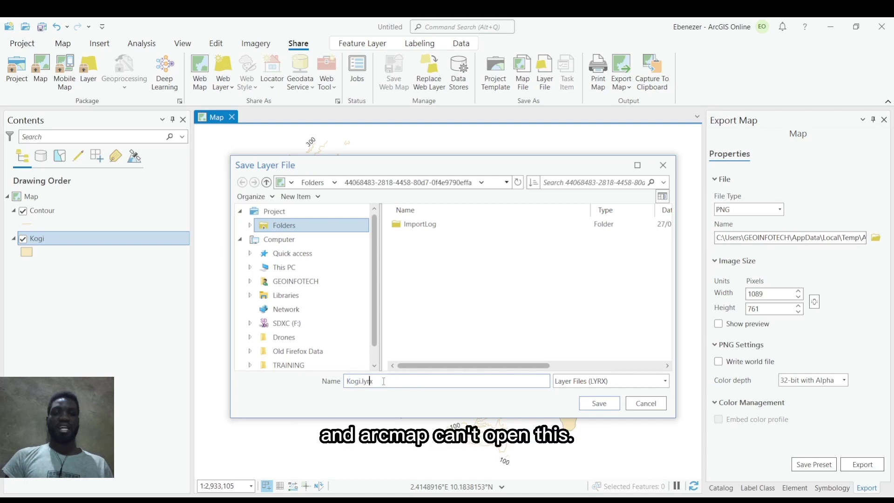
{"action": "left_click", "coordinate": [411, 382]}
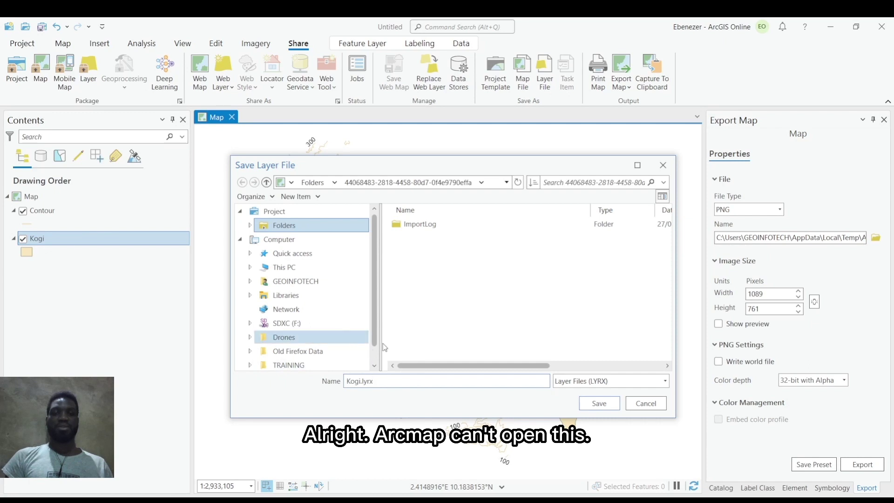
{"action": "key", "text": "Escape"}
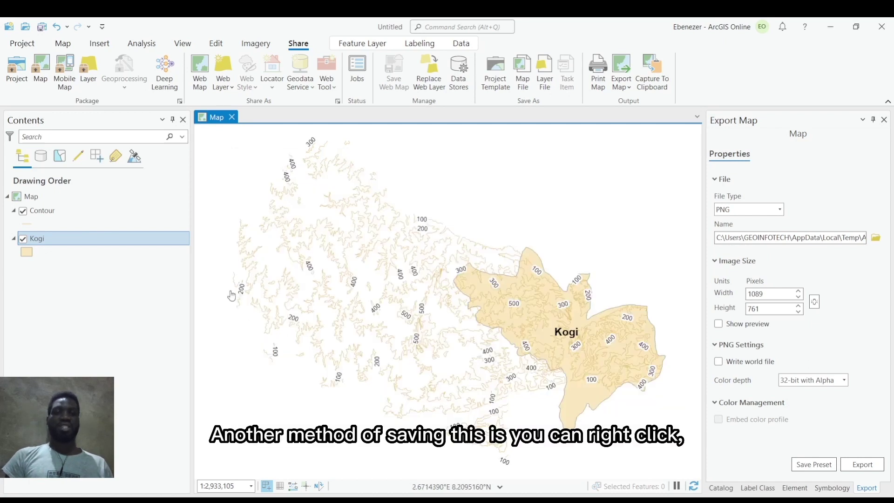
- Save the Contour layer as Contour.lyrx in F:\Map Template via Sharing > Save As Layer File
{"action": "left_click", "coordinate": [67, 205]}
{"action": "right_click", "coordinate": [67, 207]}
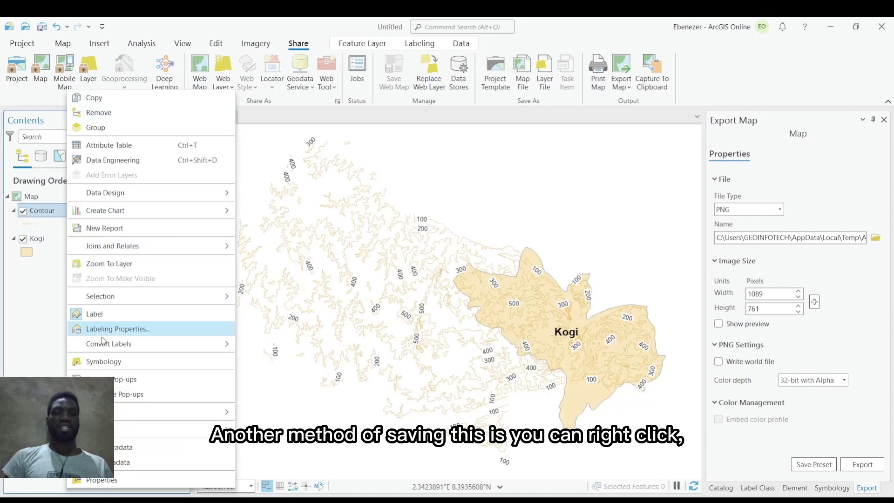
{"action": "mouse_move", "coordinate": [189, 435]}
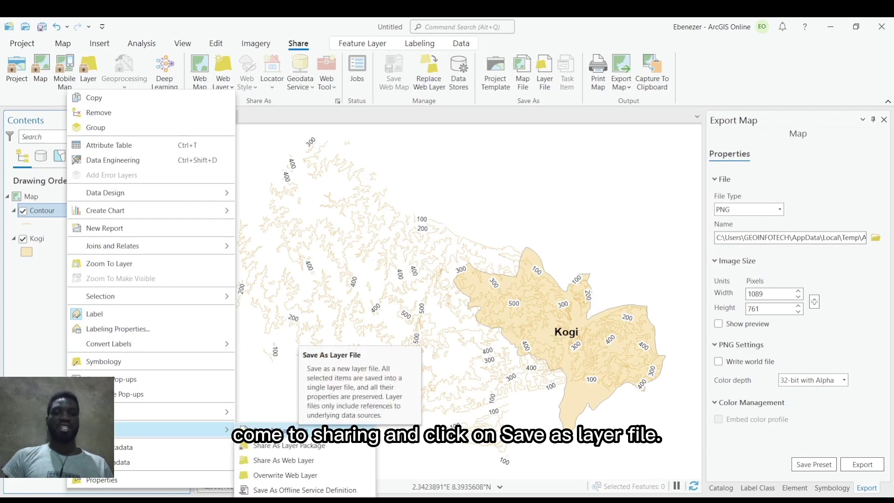
{"action": "left_click", "coordinate": [270, 431]}
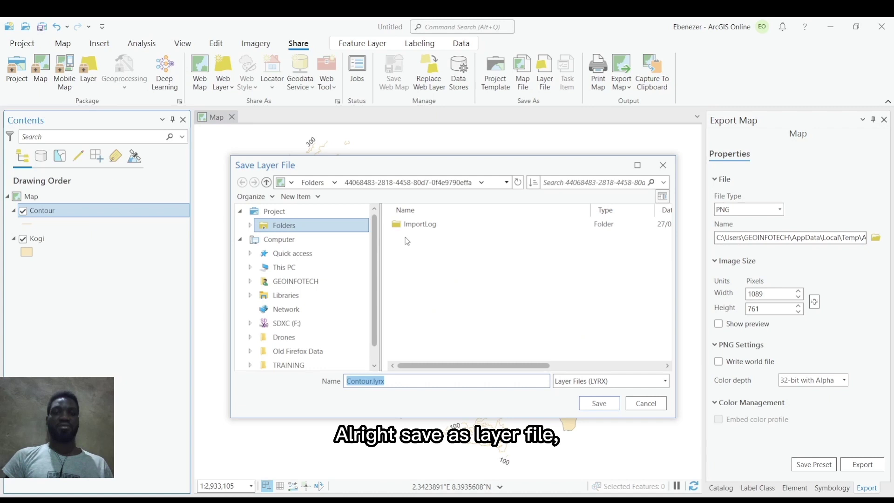
{"action": "left_click", "coordinate": [337, 323]}
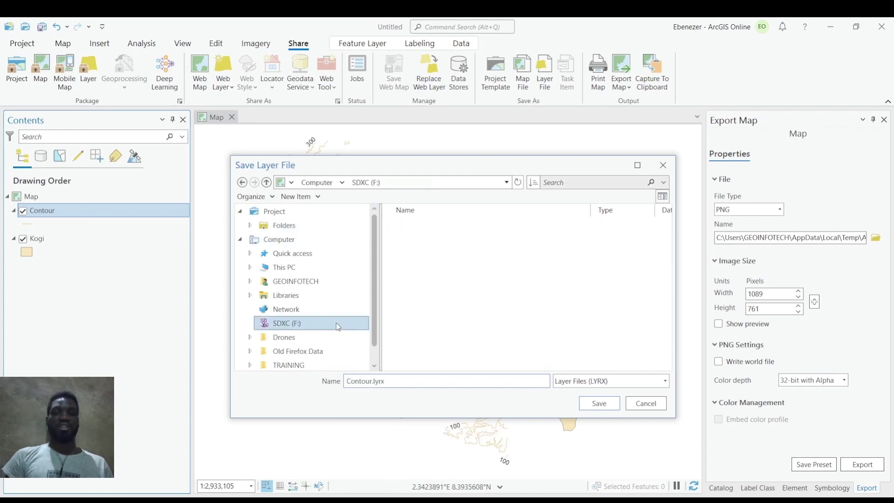
{"action": "scroll", "coordinate": [469, 285], "scroll_direction": "down", "scroll_amount": 10}
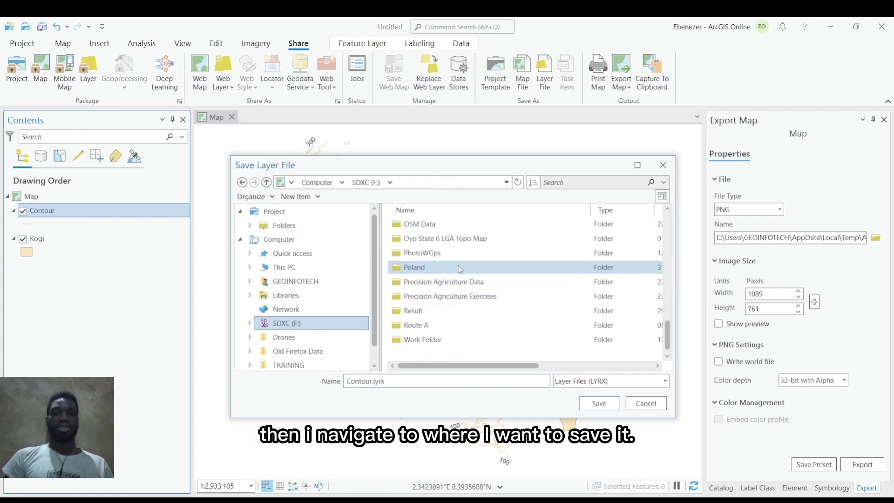
{"action": "scroll", "coordinate": [458, 265], "scroll_direction": "up", "scroll_amount": 10}
{"action": "left_click", "coordinate": [458, 265]}
{"action": "key", "text": "m"}
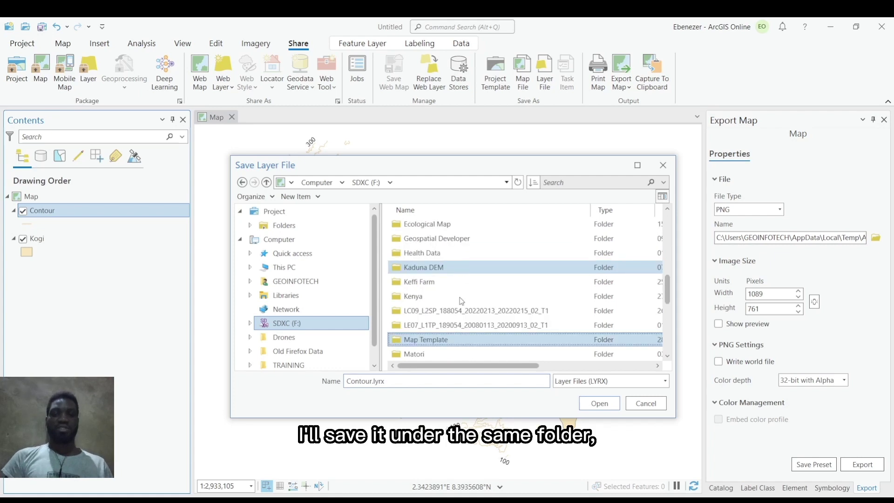
{"action": "left_click", "coordinate": [452, 348]}
{"action": "double_click", "coordinate": [449, 326]}
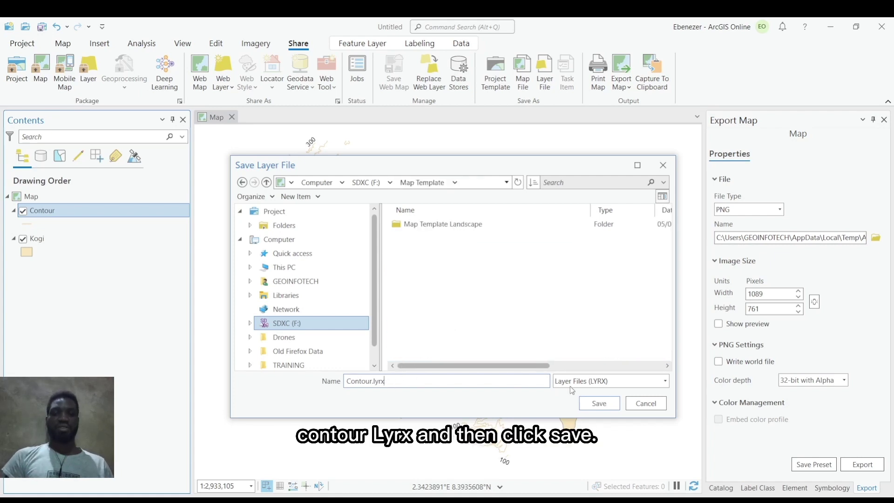
{"action": "left_click", "coordinate": [606, 402]}
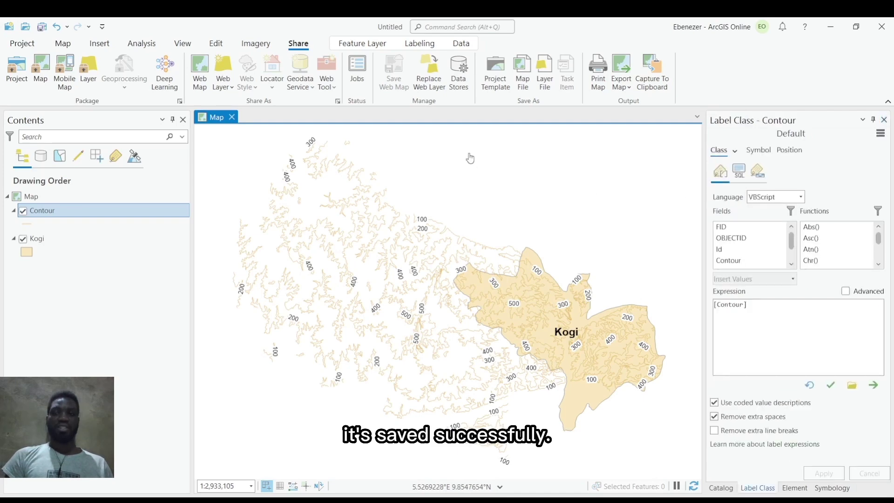
- Close the Label Class - Contour pane, leaving the Symbology pane showing
{"action": "left_click", "coordinate": [883, 120]}
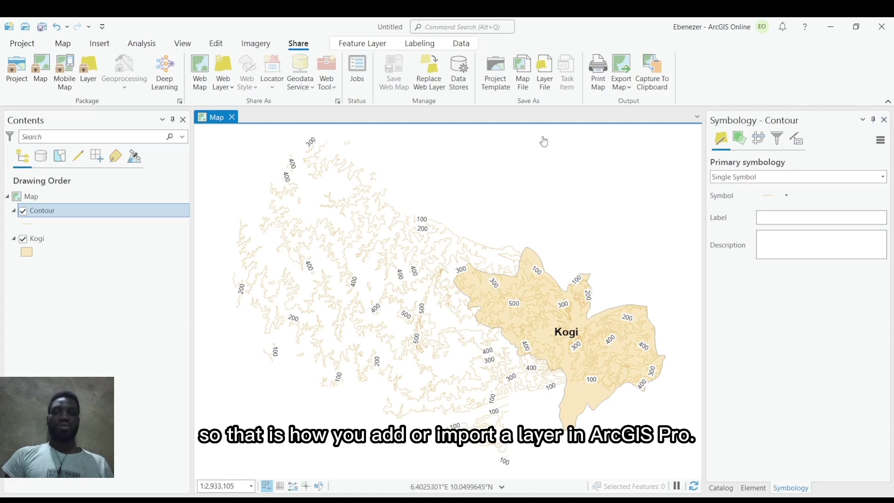